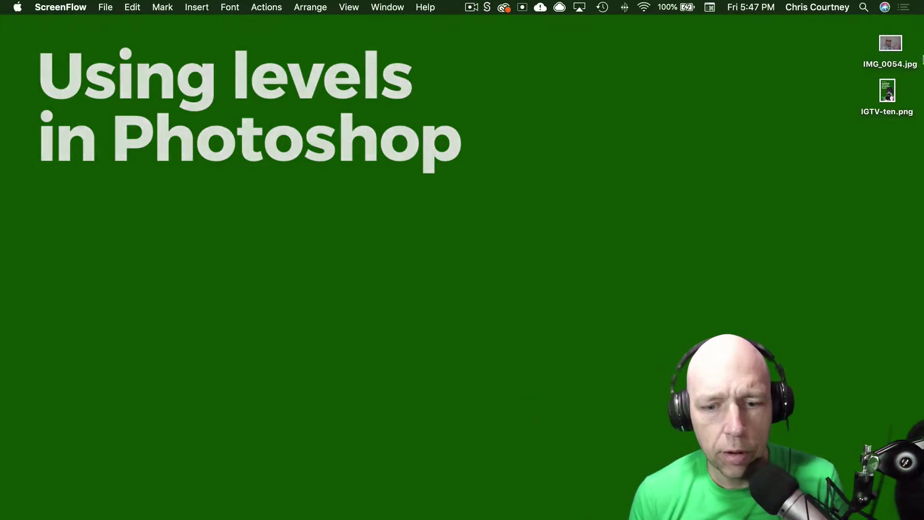
# Step: Preview the IGTV-ten.png image from the desktop, and close the preview
pyautogui.click(888, 92)
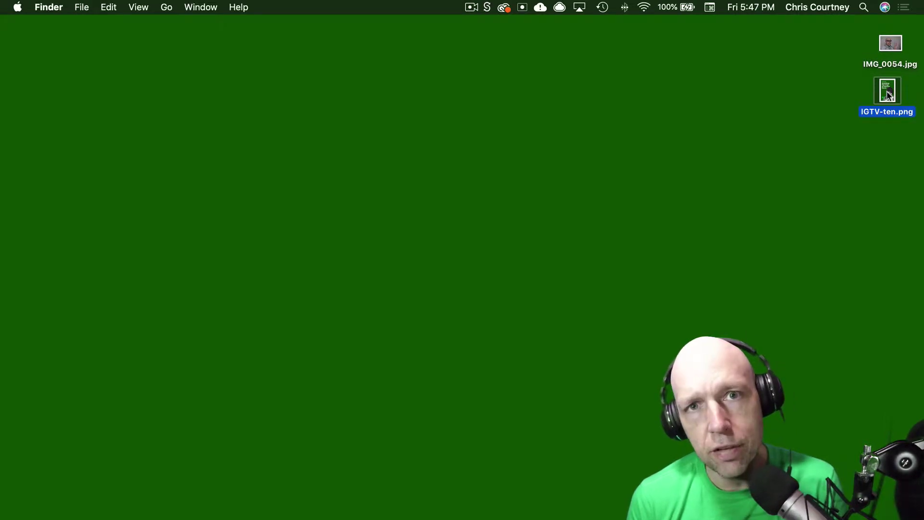
pyautogui.press('space')
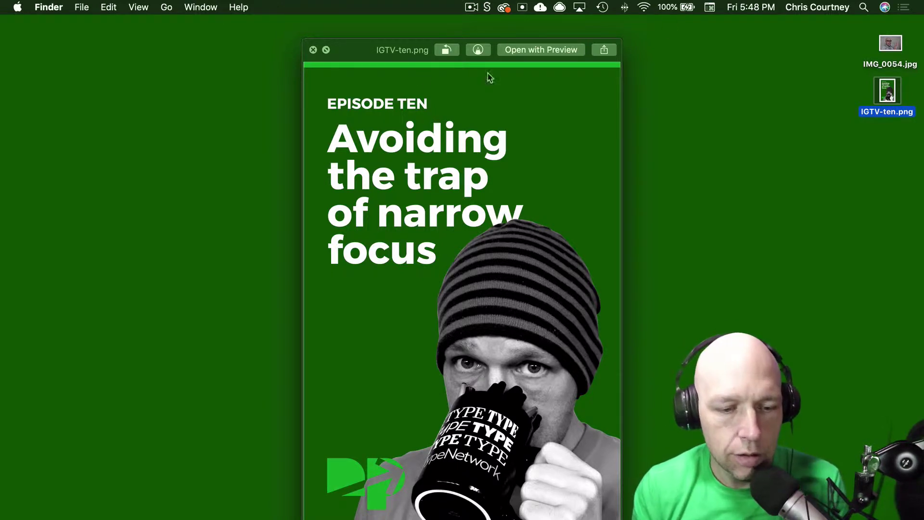
pyautogui.click(313, 50)
pyautogui.click(589, 117)
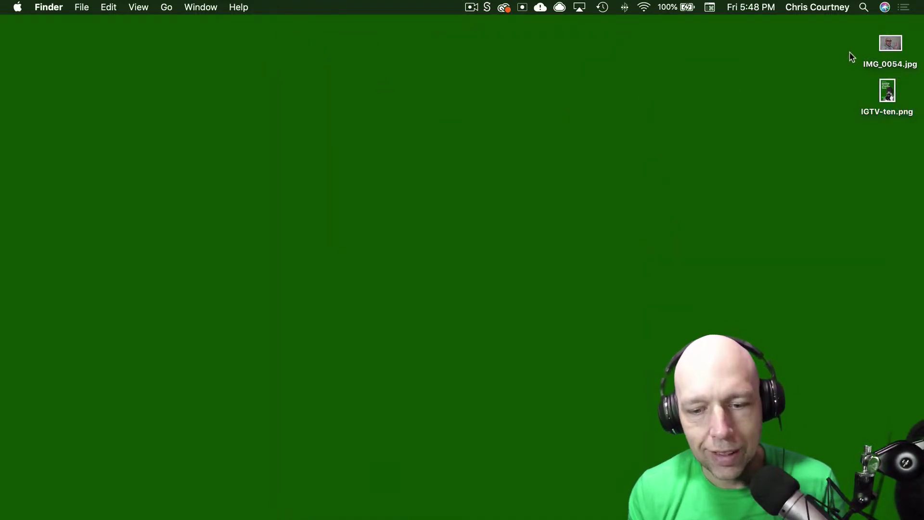
# Step: Open the photo IMG_0054.jpg in Photoshop and collapse the History panel
pyautogui.click(895, 48)
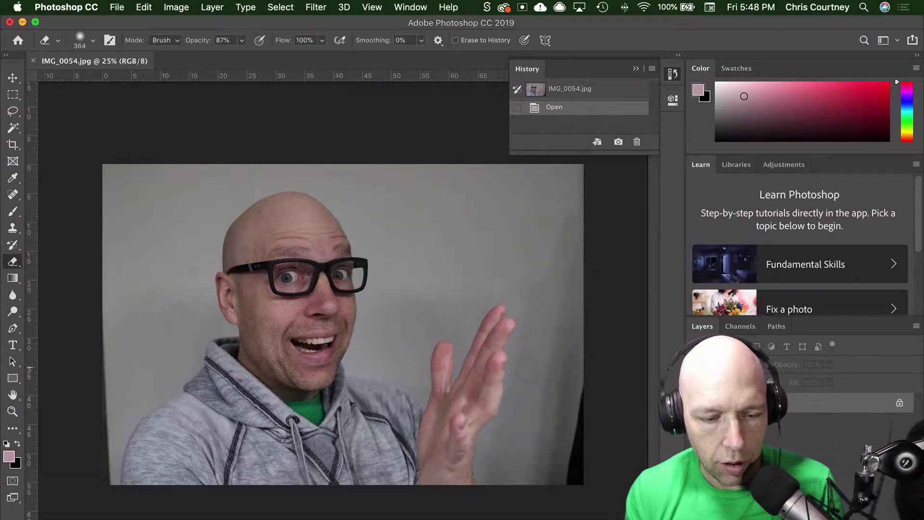
pyautogui.click(635, 69)
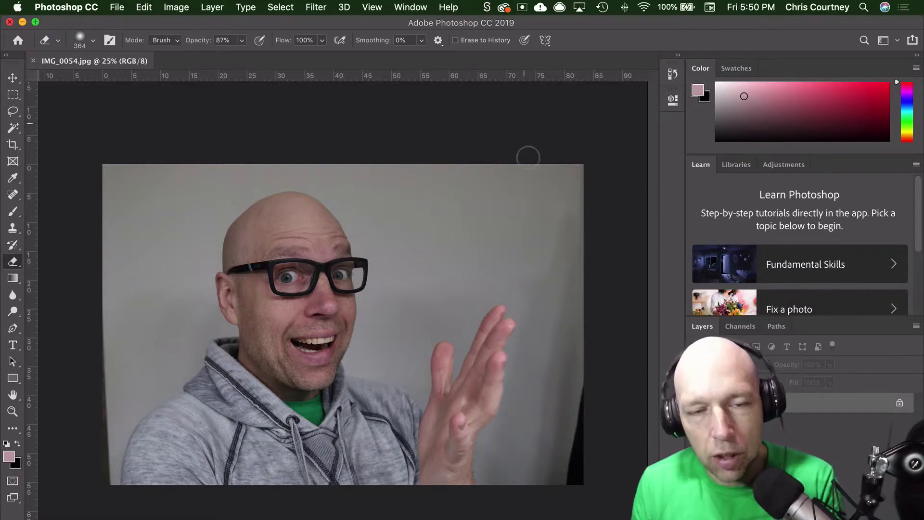
pyautogui.click(184, 9)
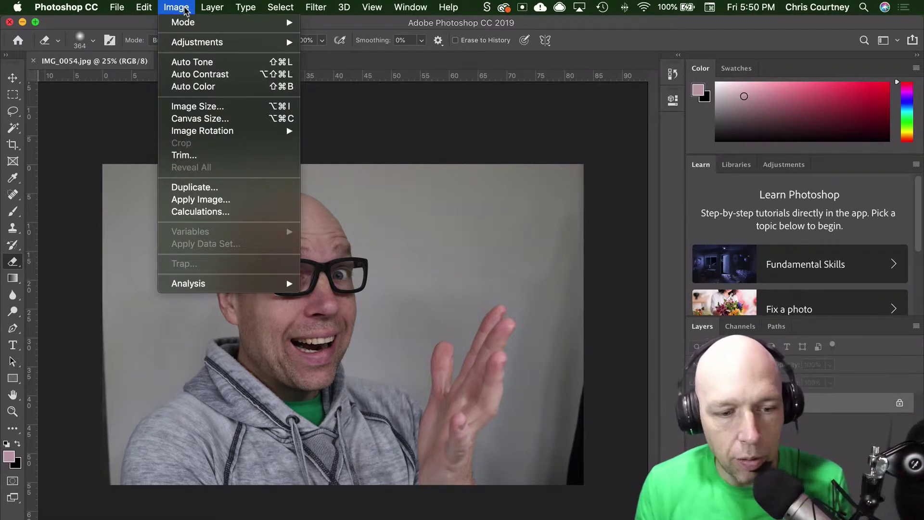
pyautogui.moveTo(192, 49)
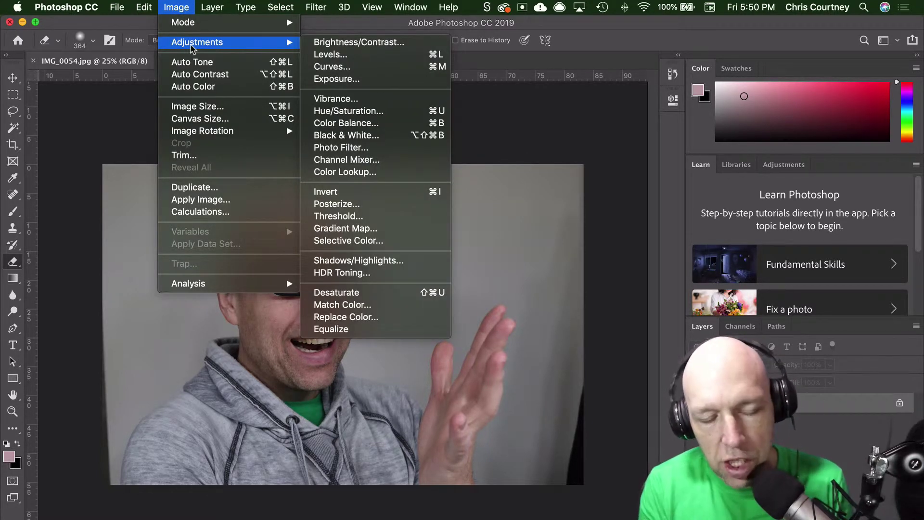
pyautogui.click(342, 59)
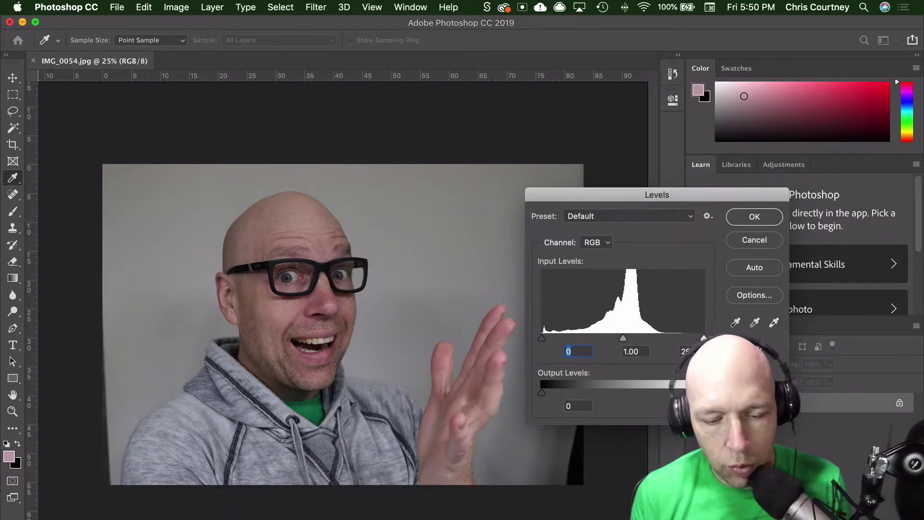
pyautogui.moveTo(703, 338); pyautogui.dragTo(644, 340)
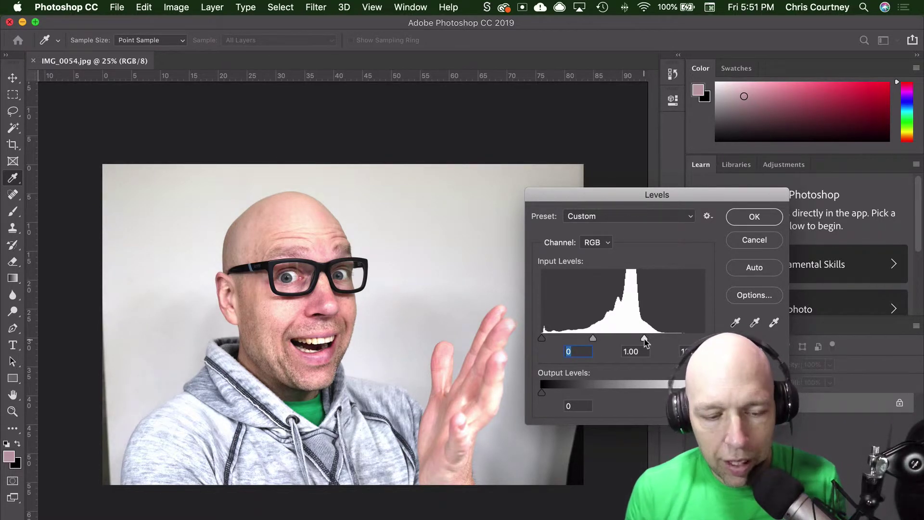
pyautogui.moveTo(645, 338); pyautogui.dragTo(704, 339)
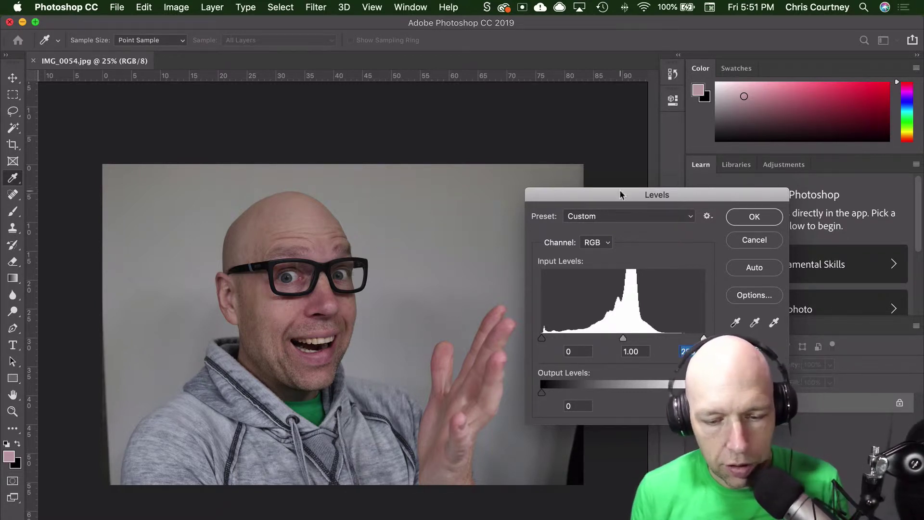
pyautogui.click(764, 240)
pyautogui.press('e')
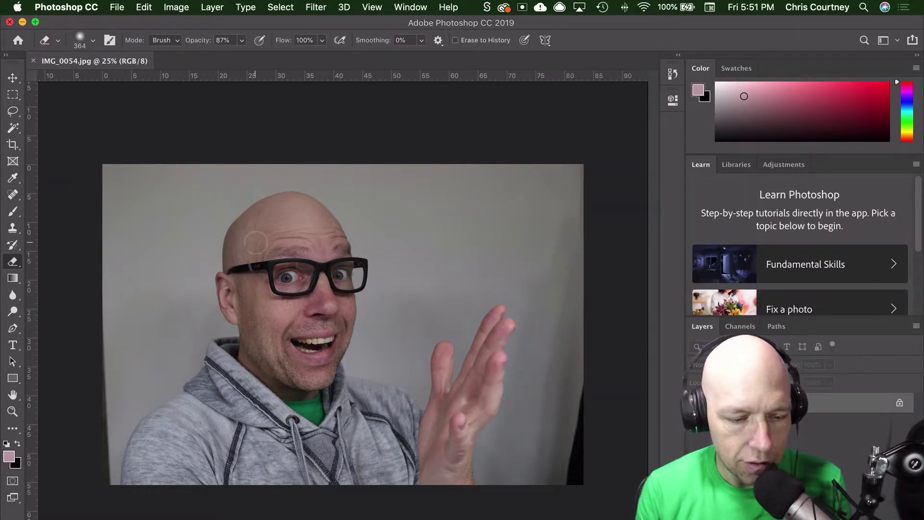
# Step: In a Levels adjustment, set the white point by sampling the white of the eye on the photo's left side
pyautogui.scroll(5, 339, 273)
pyautogui.scroll(-3, 339, 274)
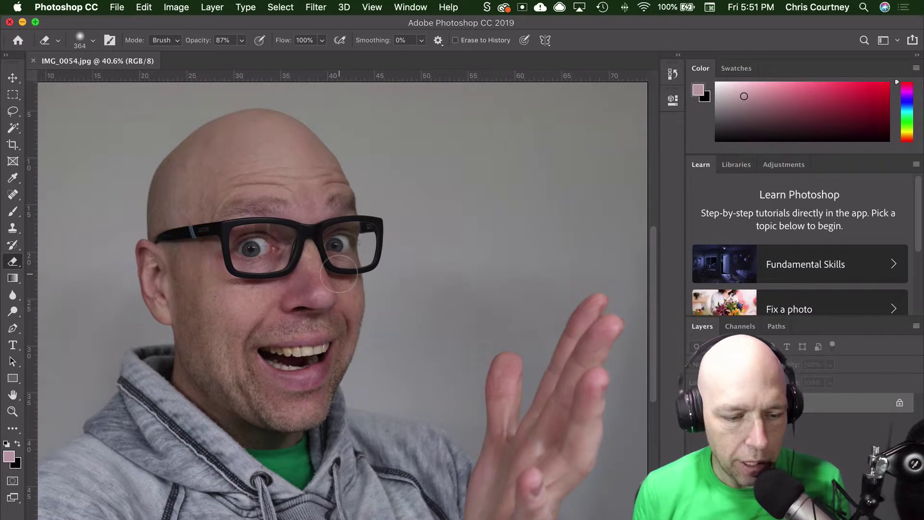
pyautogui.scroll(5, 301, 319)
pyautogui.hscroll(-4, 301, 319)
pyautogui.scroll(-3, 300, 319)
pyautogui.hscroll(-1, 301, 319)
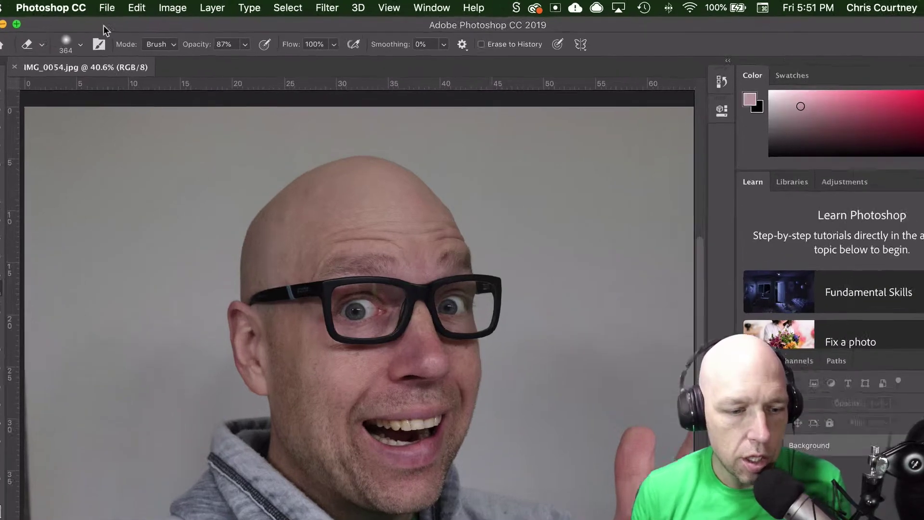
pyautogui.click(176, 6)
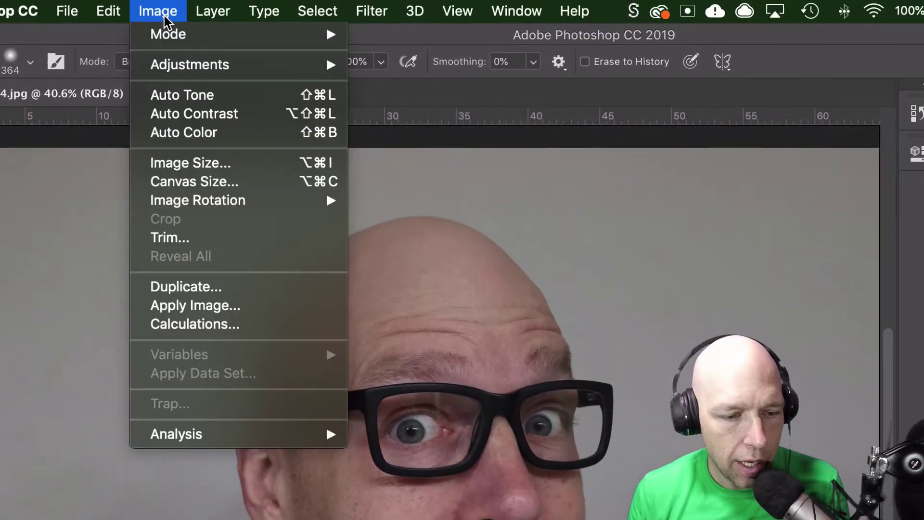
pyautogui.moveTo(205, 46)
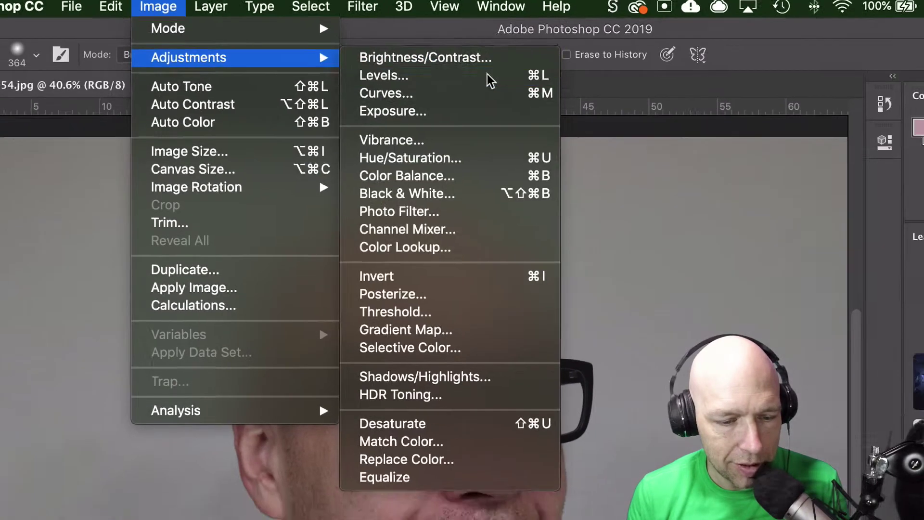
pyautogui.click(500, 83)
pyautogui.click(771, 295)
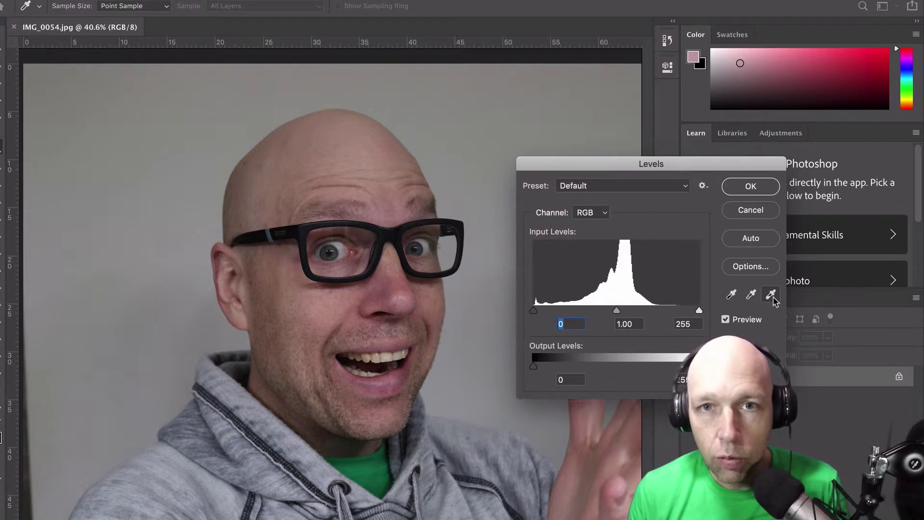
pyautogui.click(772, 299)
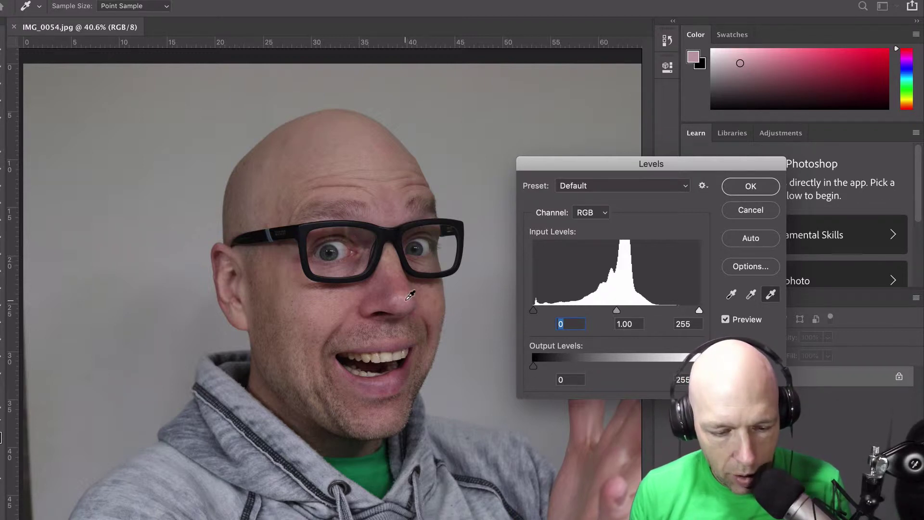
pyautogui.click(340, 244)
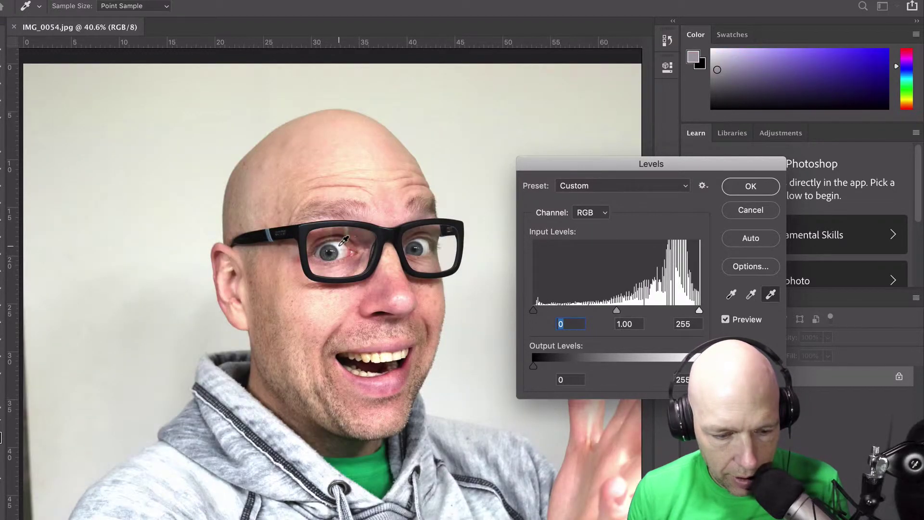
pyautogui.click(341, 243)
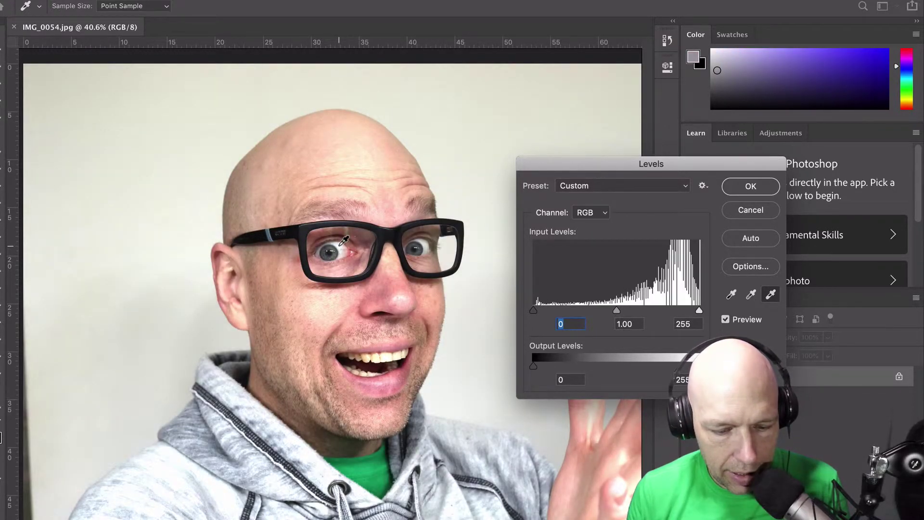
pyautogui.click(340, 244)
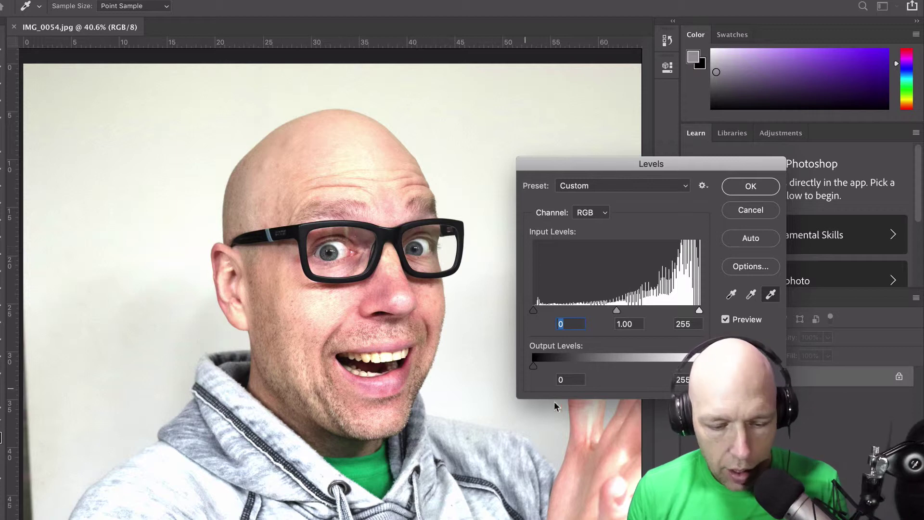
# Step: Try sampling skin on the raised hand as the Levels white point, comparing it with the white of the eye
pyautogui.hscroll(5, 597, 409)
pyautogui.click(596, 409)
pyautogui.scroll(-8, 597, 409)
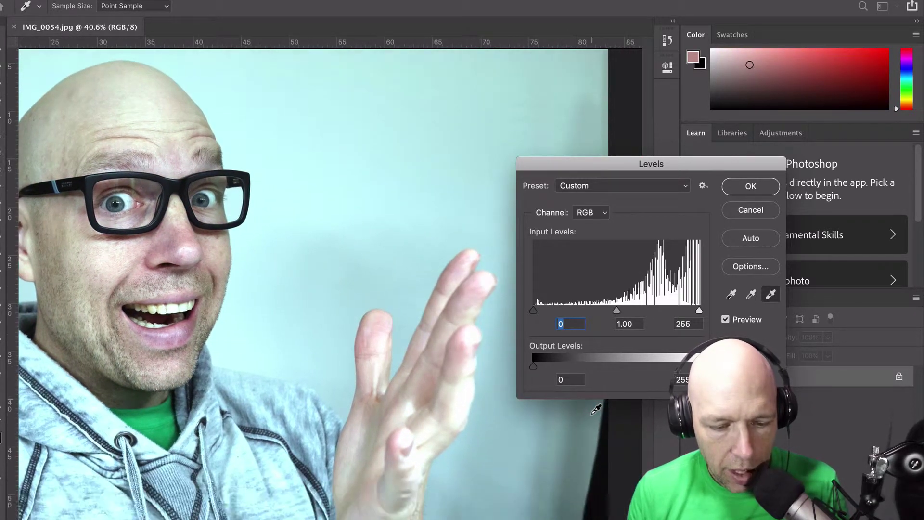
pyautogui.scroll(8, 305, 231)
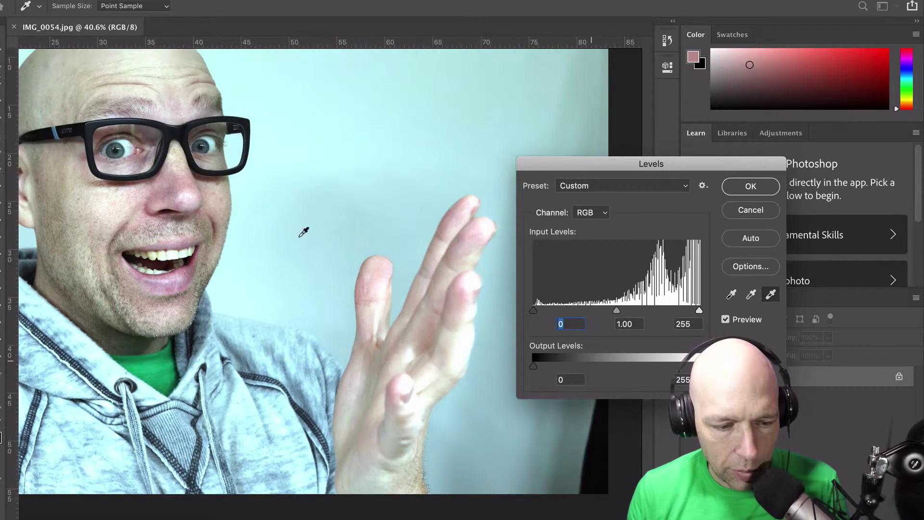
pyautogui.click(127, 236)
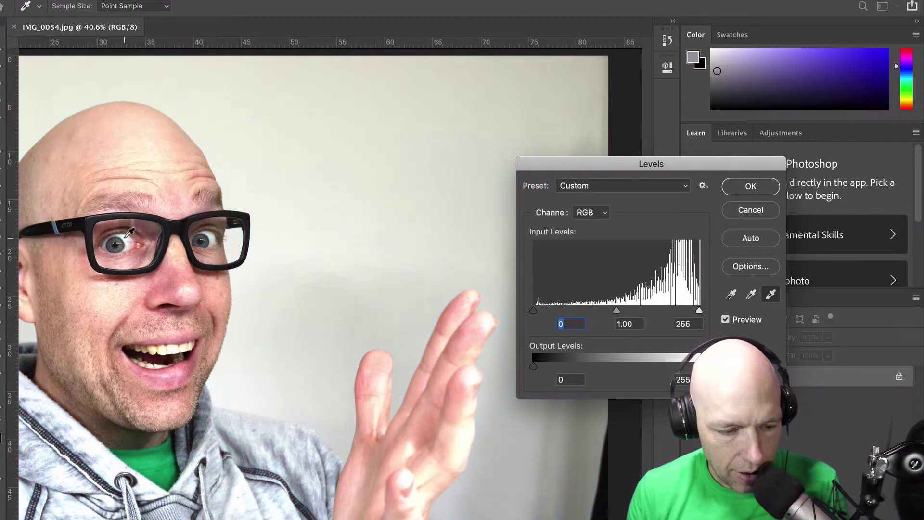
pyautogui.click(381, 405)
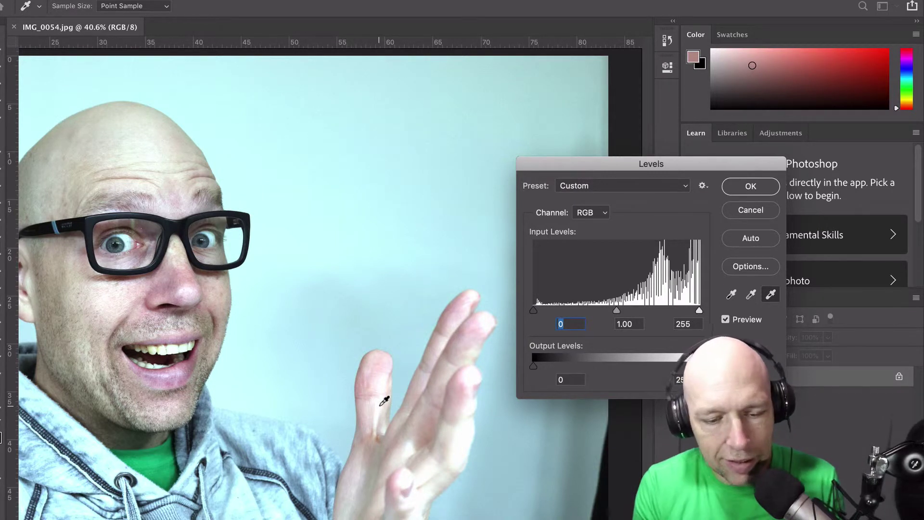
# Step: Resample the white of the eye as the white point and apply the Levels adjustment
pyautogui.click(126, 240)
pyautogui.click(129, 237)
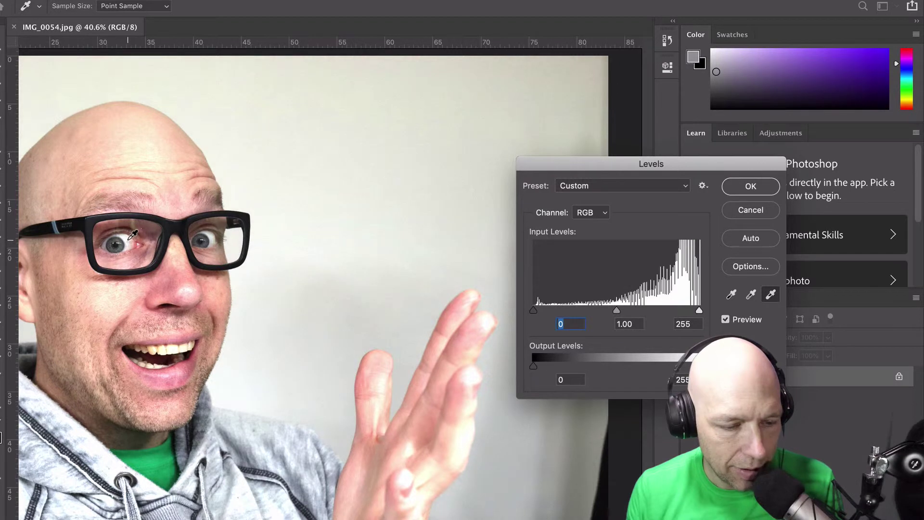
pyautogui.click(131, 237)
pyautogui.click(129, 239)
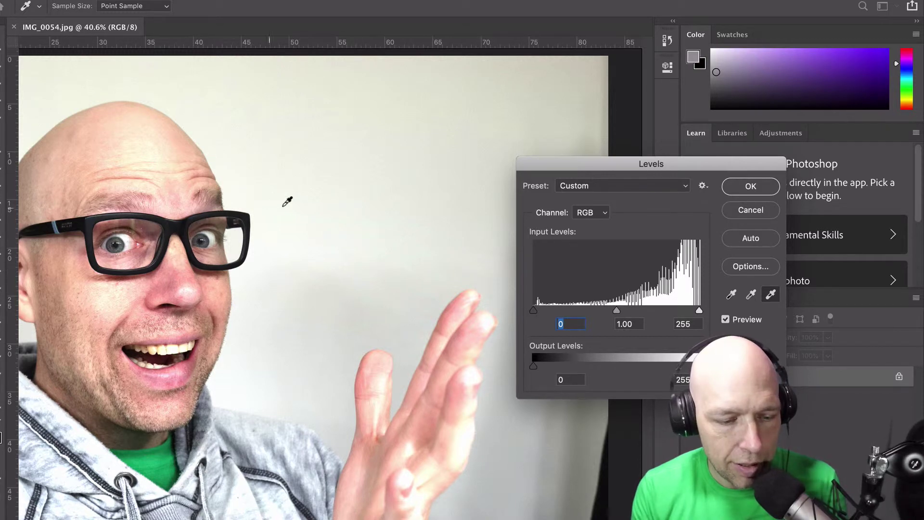
pyautogui.click(758, 189)
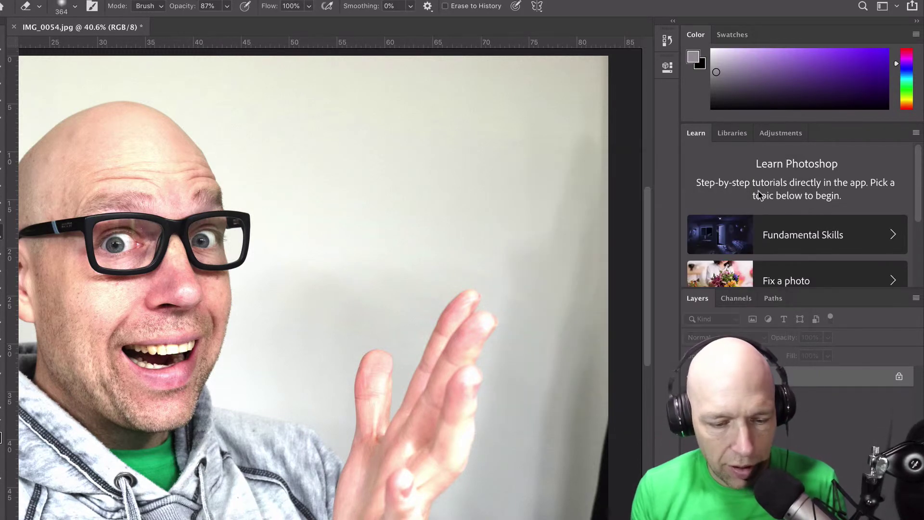
# Step: Fit the photo in view and compare its Open and Levels history states, ending on Levels with the history collapsed
pyautogui.press('super+0')
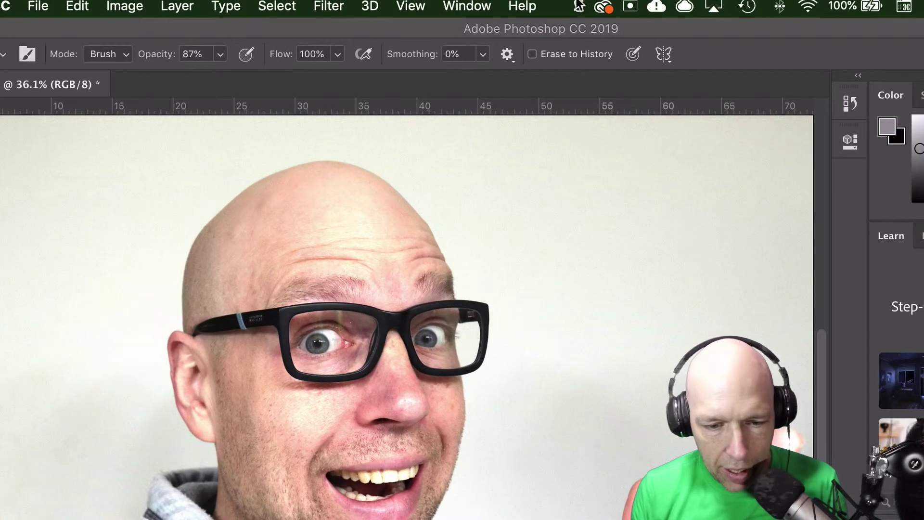
pyautogui.click(466, 5)
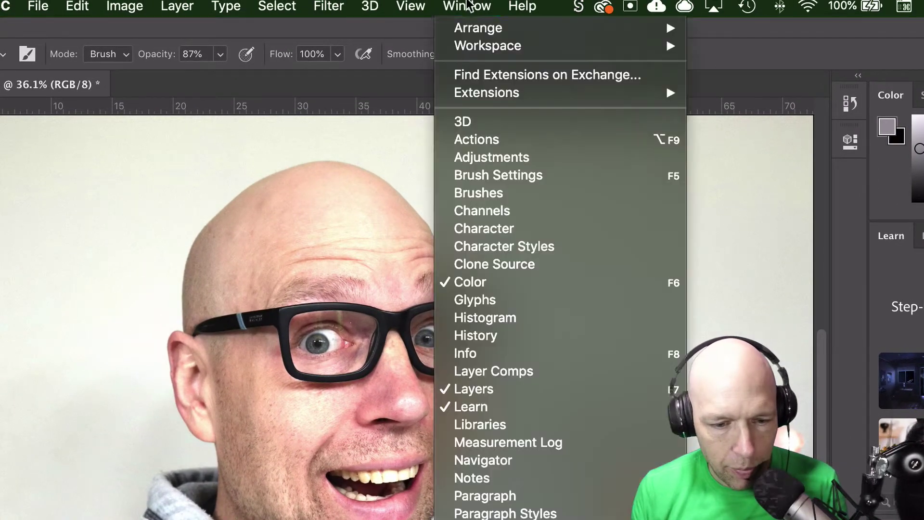
pyautogui.click(529, 336)
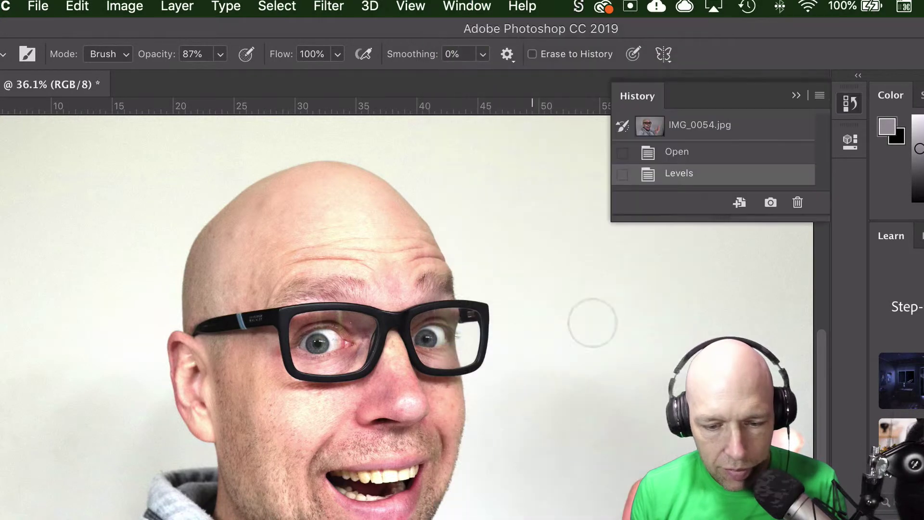
pyautogui.click(699, 155)
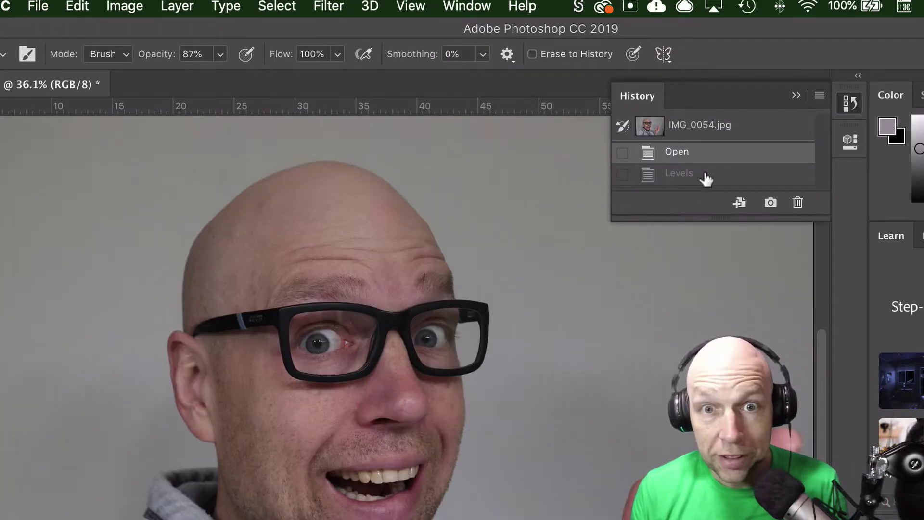
pyautogui.click(704, 176)
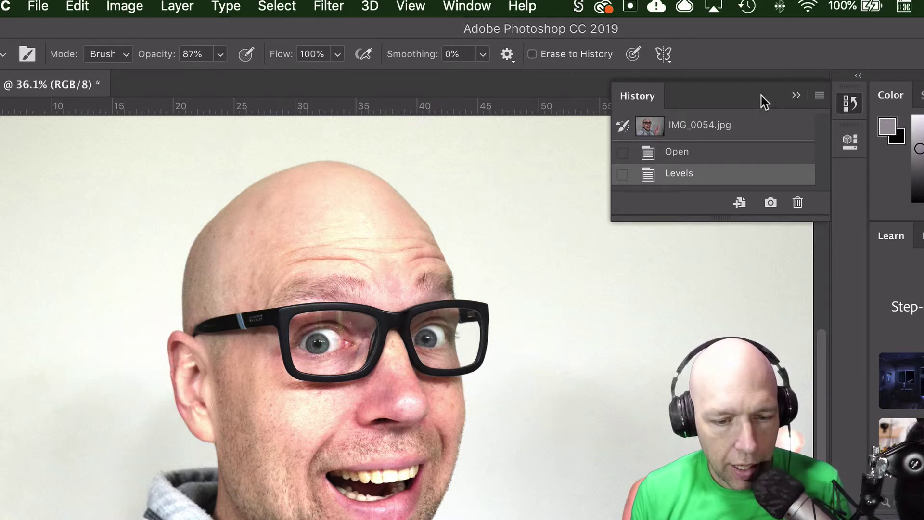
pyautogui.click(798, 95)
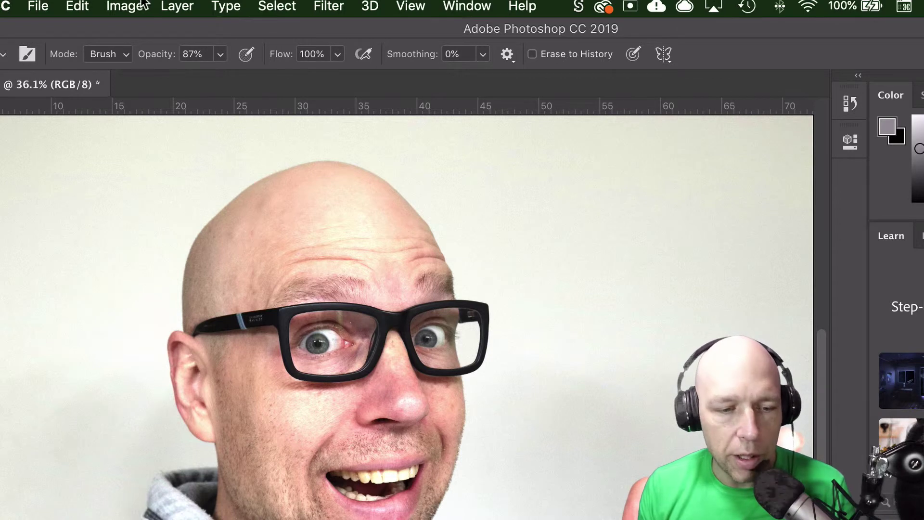
# Step: Start a second Levels adjustment on the RGB channel and set the input black point to 14 and white point to 248
pyautogui.click(177, 7)
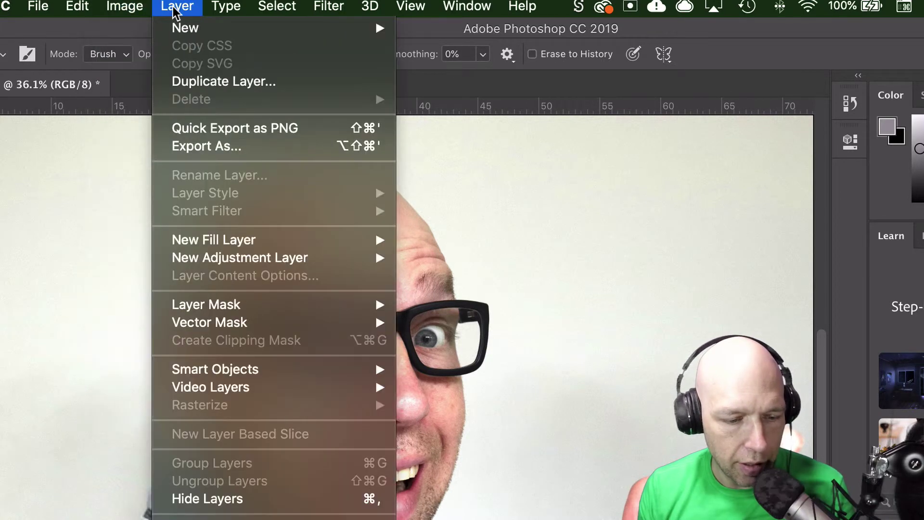
pyautogui.moveTo(124, 7)
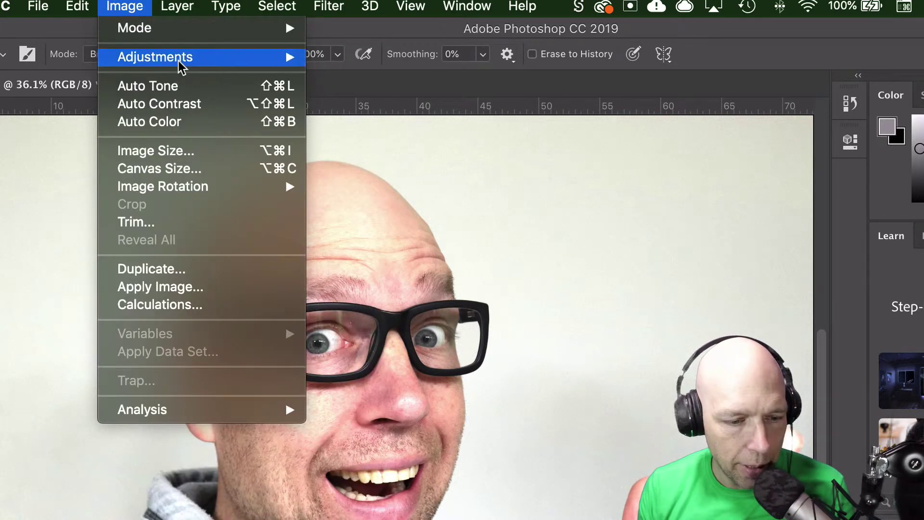
pyautogui.moveTo(183, 57)
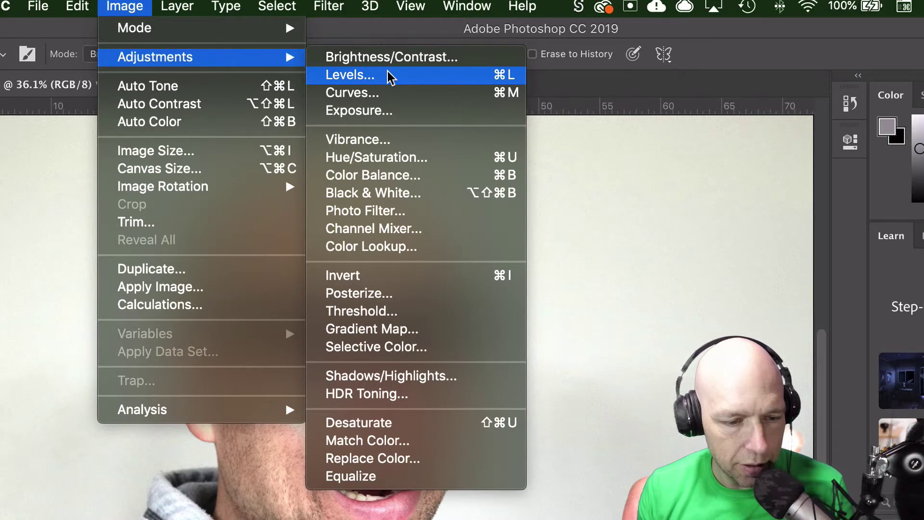
pyautogui.click(389, 75)
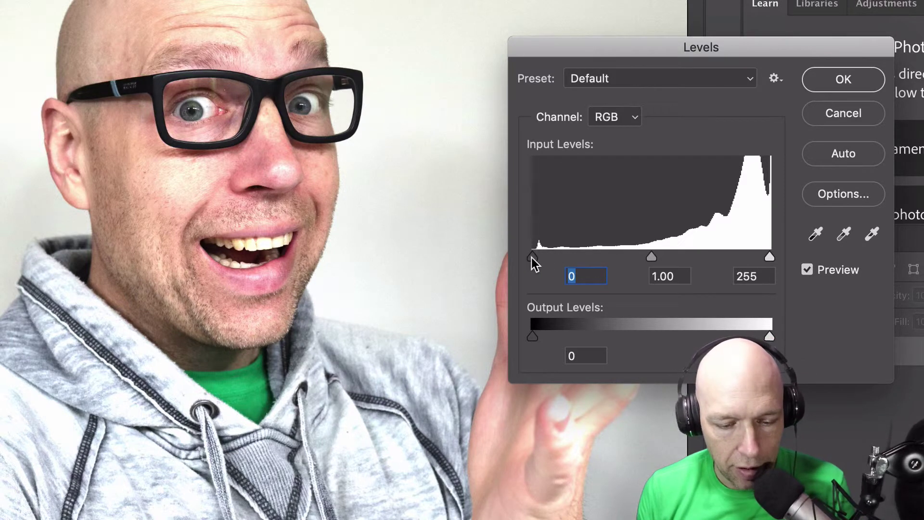
pyautogui.moveTo(532, 258)
pyautogui.mouseDown()
pyautogui.moveTo(566, 258)
pyautogui.moveTo(518, 264)
pyautogui.moveTo(546, 256)
pyautogui.mouseUp()
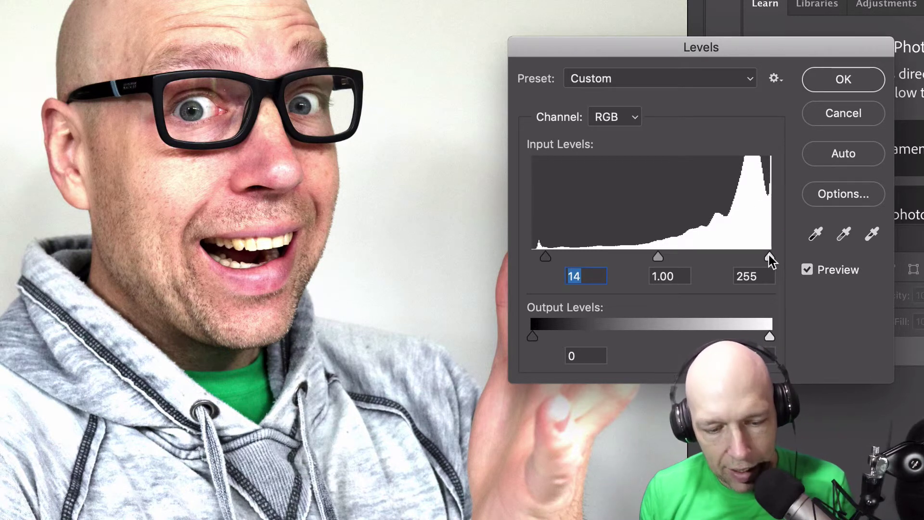
pyautogui.moveTo(769, 255); pyautogui.dragTo(762, 255)
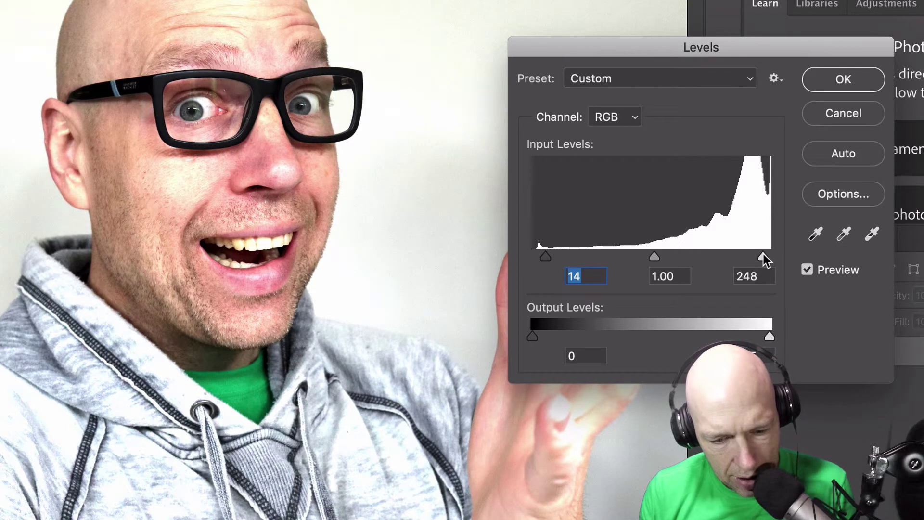
pyautogui.click(763, 255)
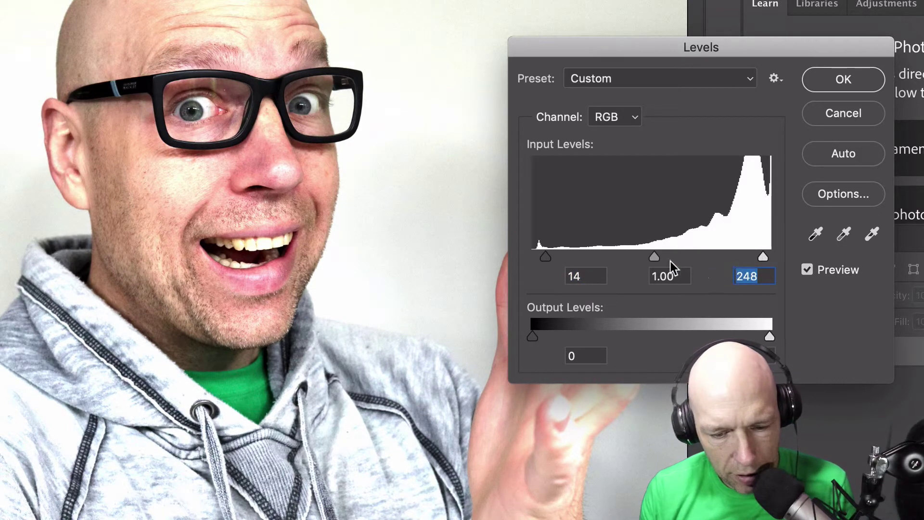
# Step: Try a midtone input level of 1.56, settle on 0.90, and apply the Levels adjustment with the full output range
pyautogui.moveTo(656, 258); pyautogui.dragTo(619, 255)
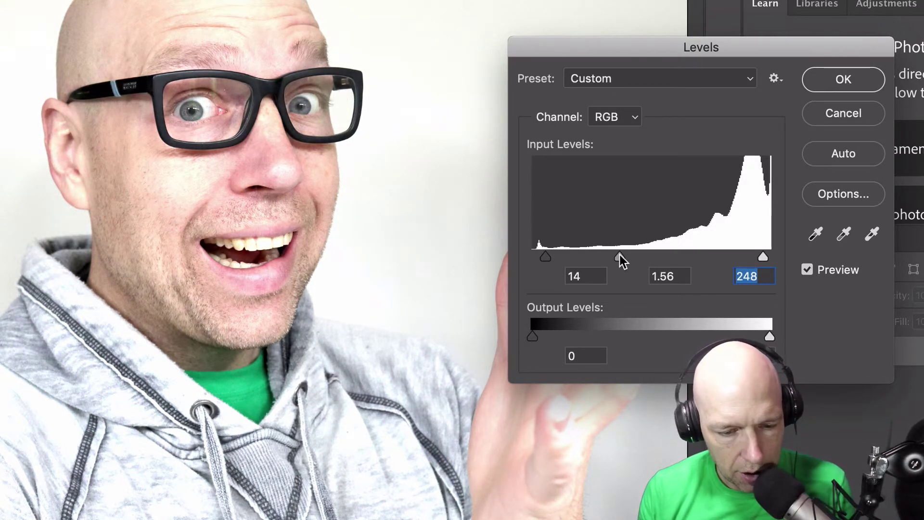
pyautogui.moveTo(619, 255); pyautogui.dragTo(662, 256)
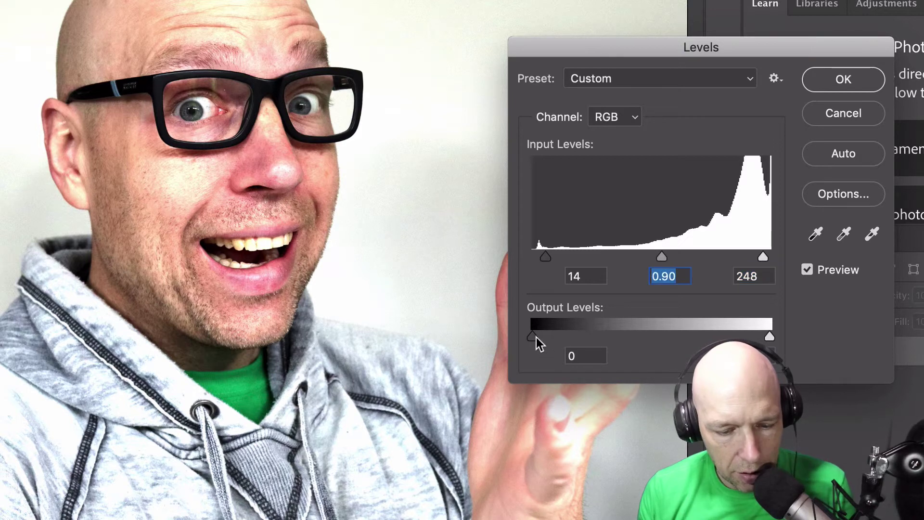
pyautogui.moveTo(536, 337)
pyautogui.mouseDown()
pyautogui.moveTo(573, 336)
pyautogui.moveTo(523, 336)
pyautogui.moveTo(581, 336)
pyautogui.moveTo(527, 337)
pyautogui.mouseUp()
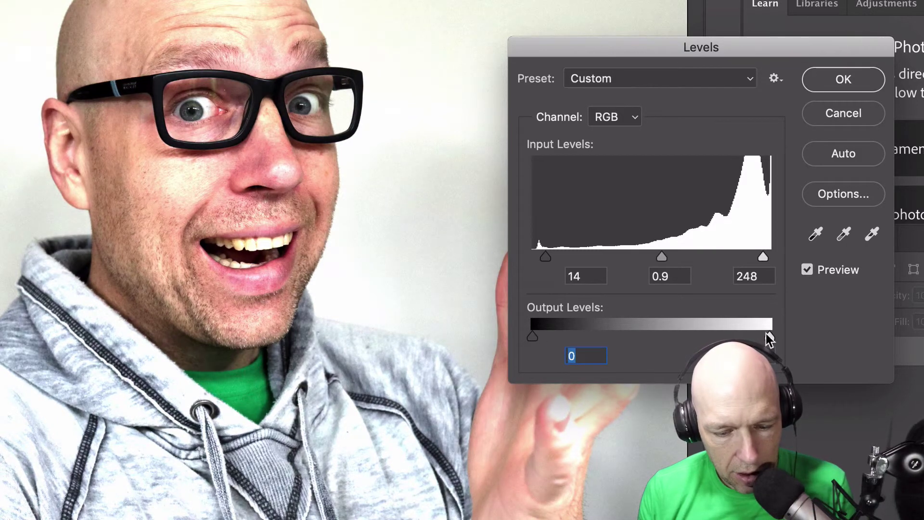
pyautogui.moveTo(766, 334)
pyautogui.mouseDown()
pyautogui.moveTo(715, 337)
pyautogui.moveTo(780, 336)
pyautogui.mouseUp()
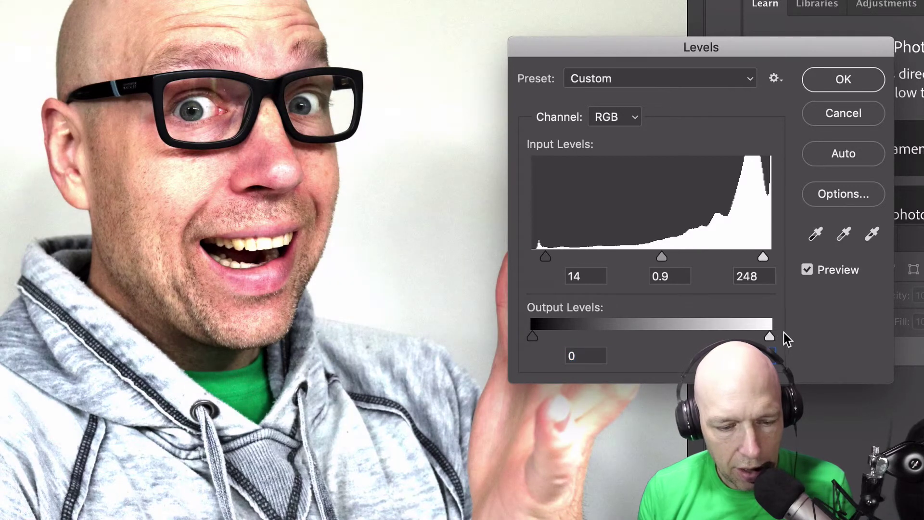
pyautogui.click(842, 80)
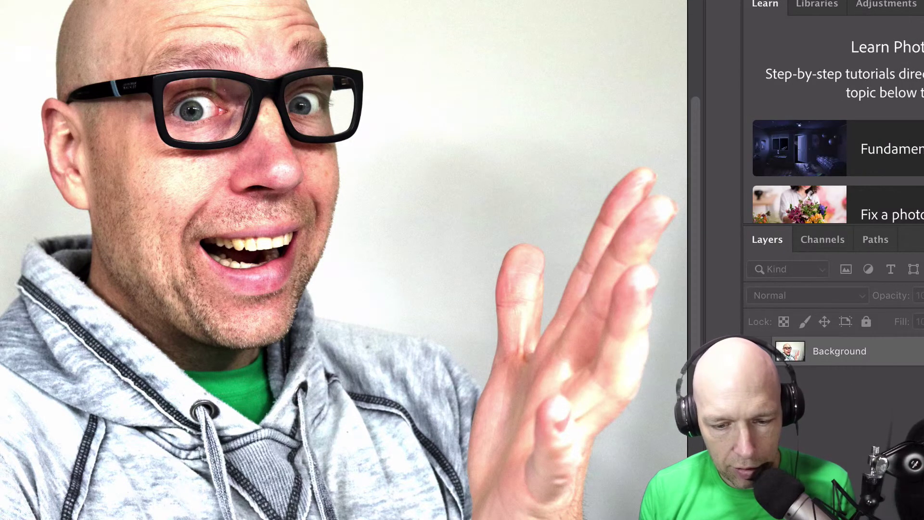
# Step: Show the document history and compare the Open state with both Levels states, ending on the latest Levels state
pyautogui.click(418, 9)
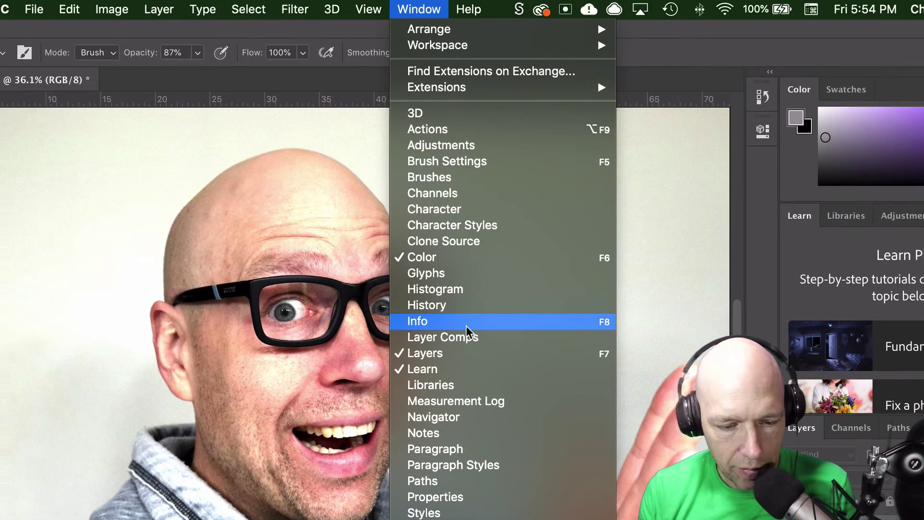
pyautogui.click(470, 306)
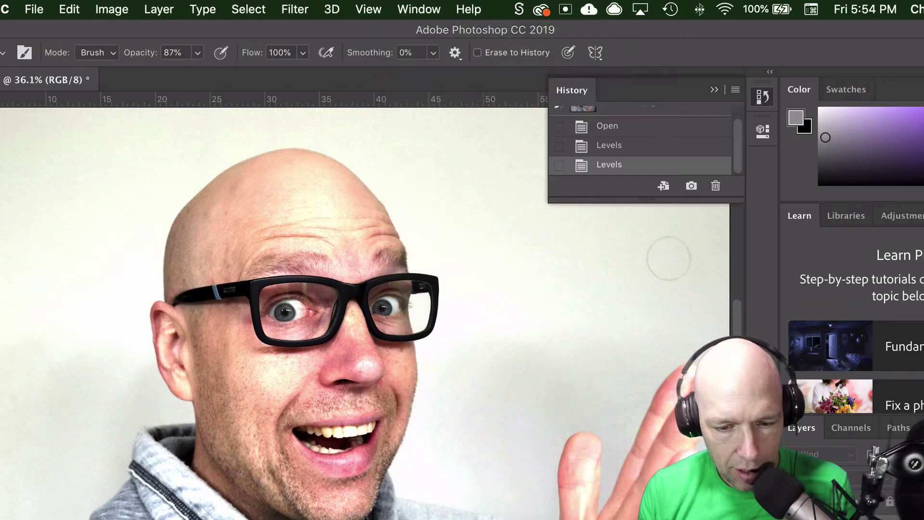
pyautogui.click(623, 151)
pyautogui.click(634, 168)
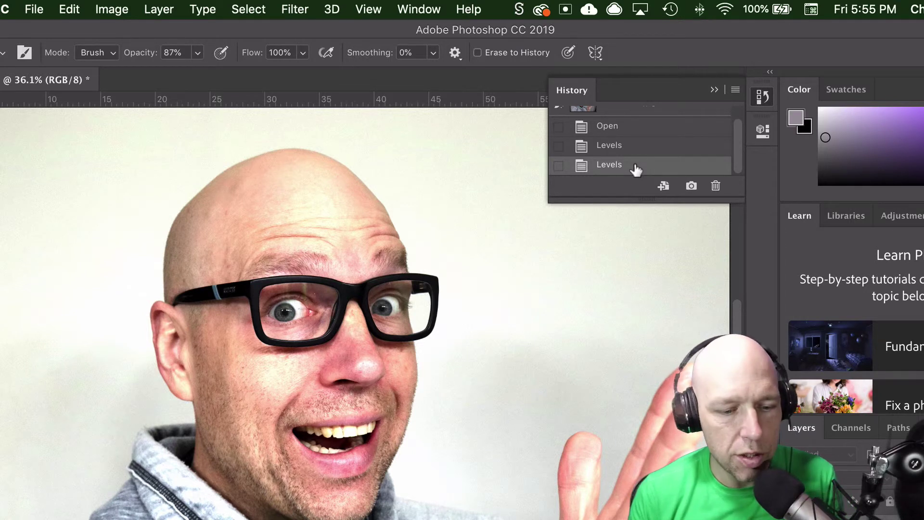
pyautogui.click(628, 131)
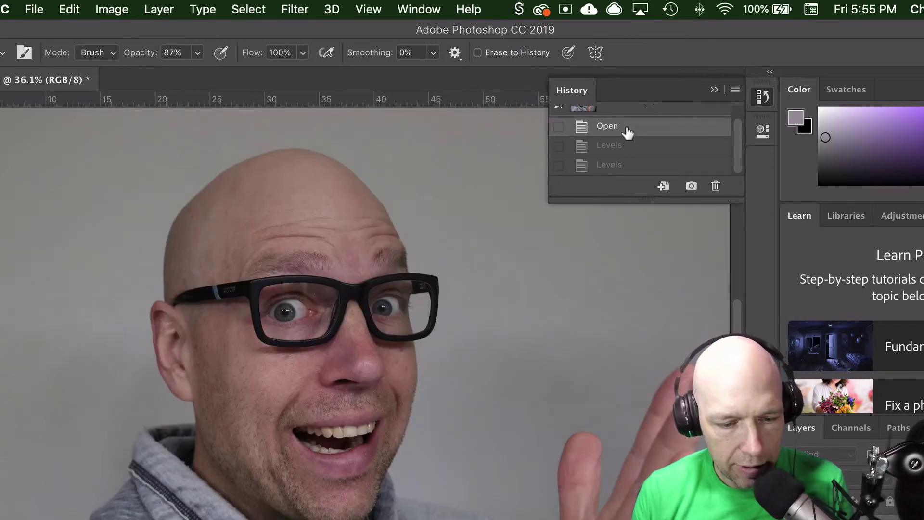
pyautogui.click(642, 167)
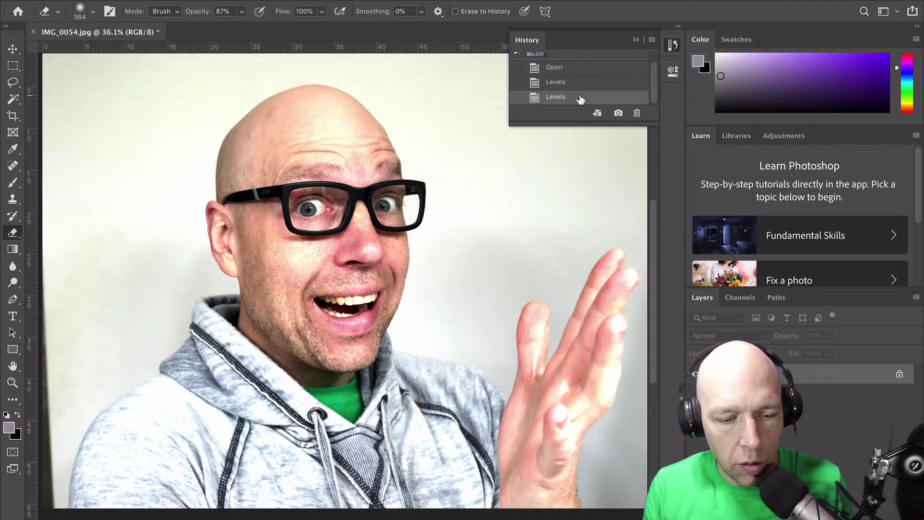